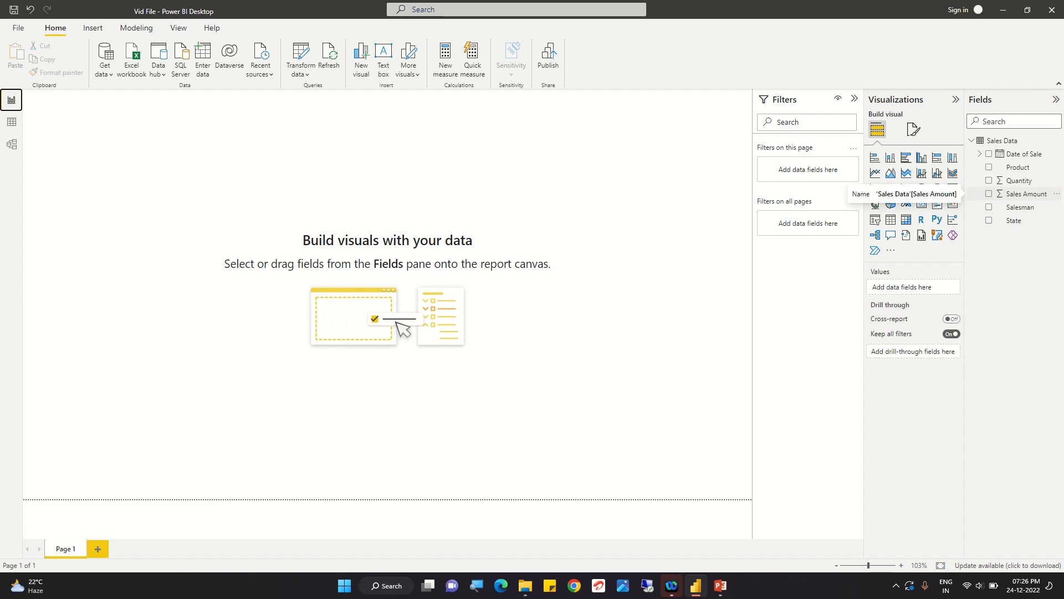
- Create a table visual from the Sales Amount field and review its aggregation options
drag(1026, 193, 933, 286)
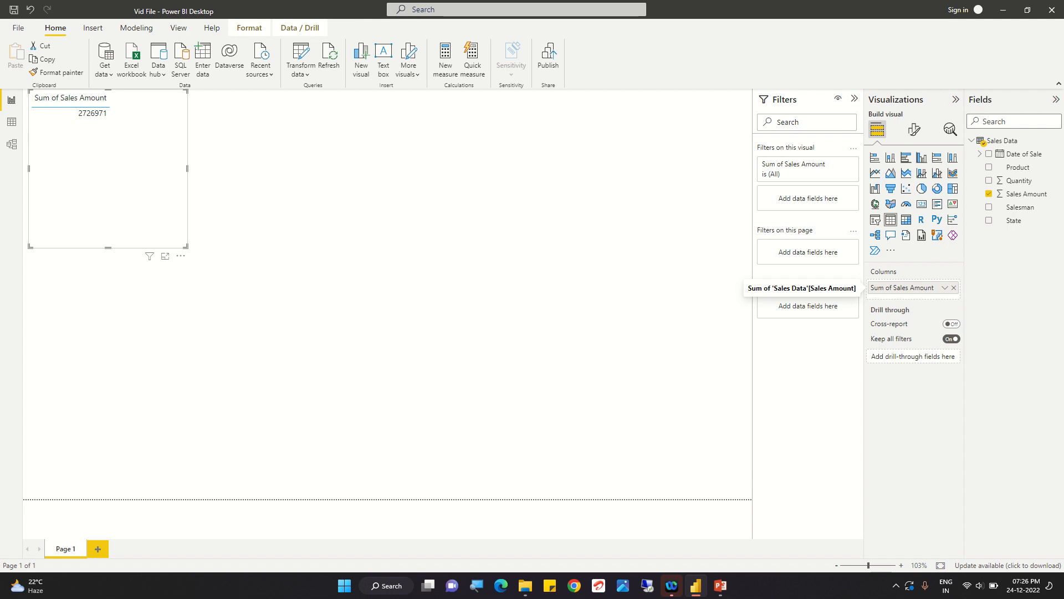
click(945, 287)
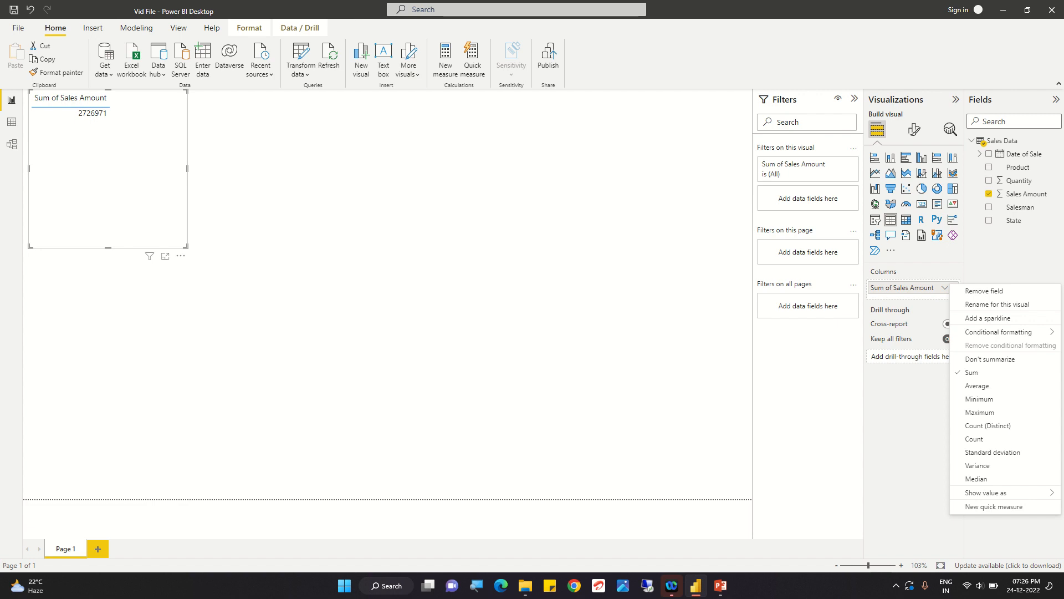
key(Escape)
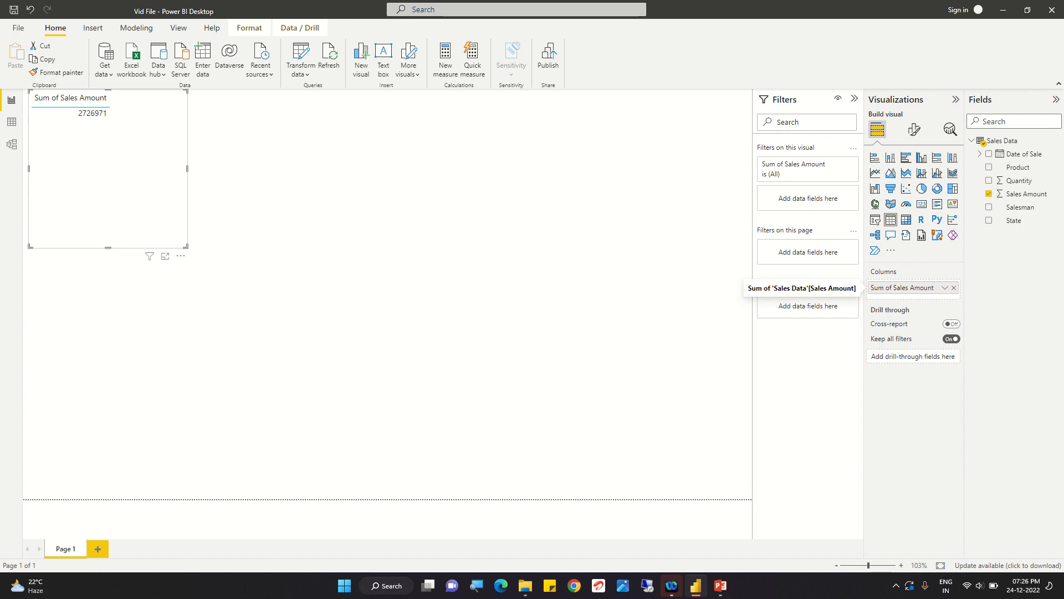
- Try the Average, Minimum and Maximum aggregations in turn on the table's Sales Amount column
click(945, 288)
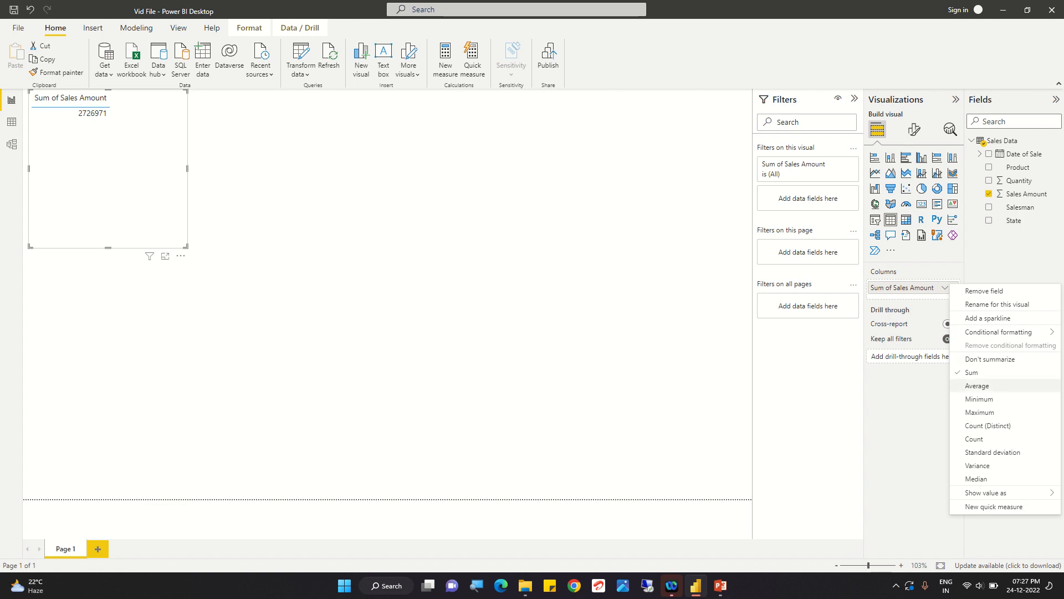
click(977, 385)
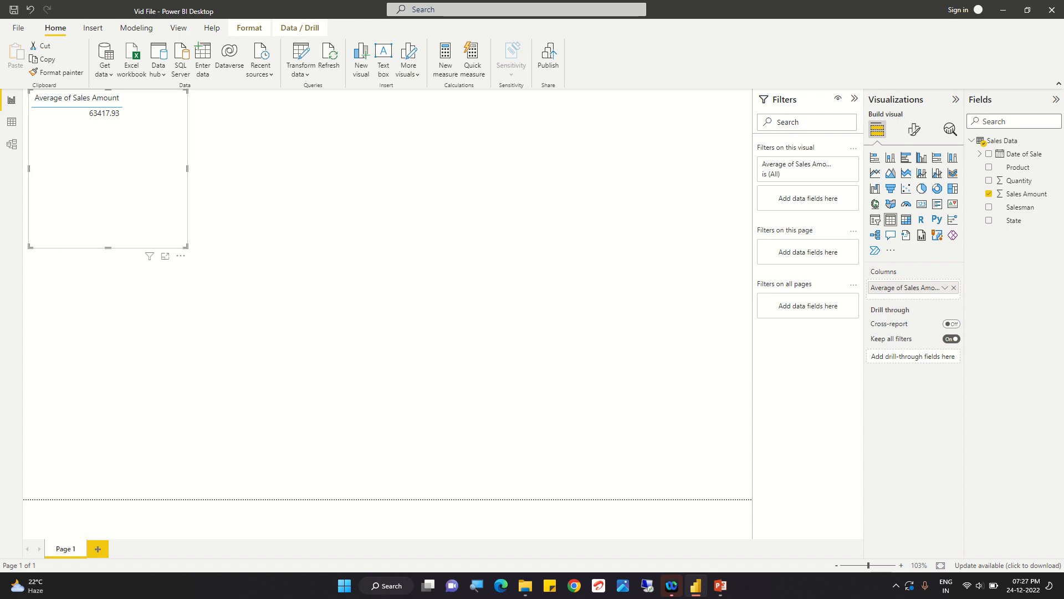
click(945, 288)
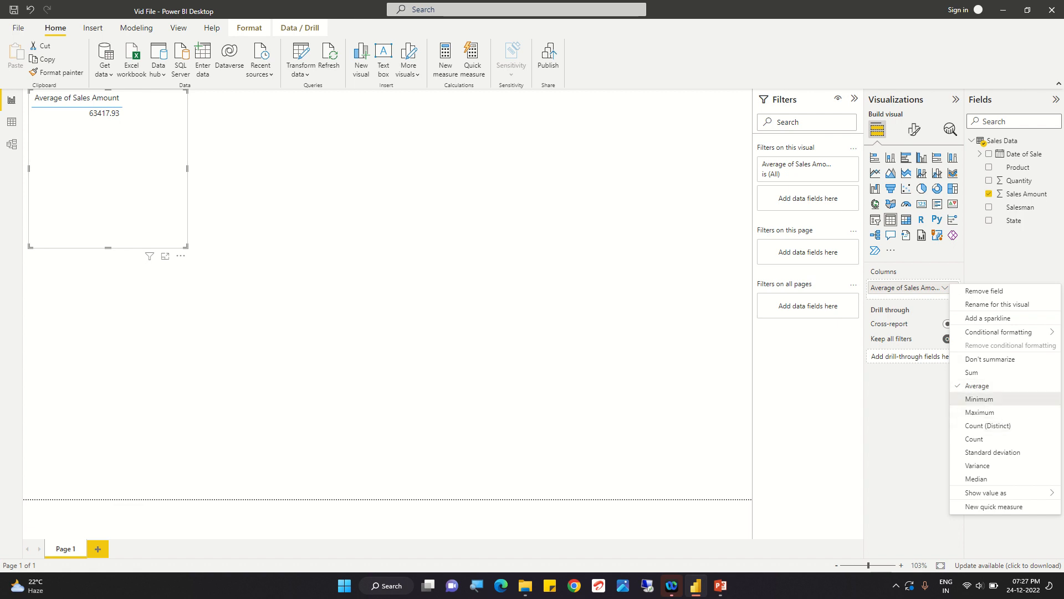
click(980, 398)
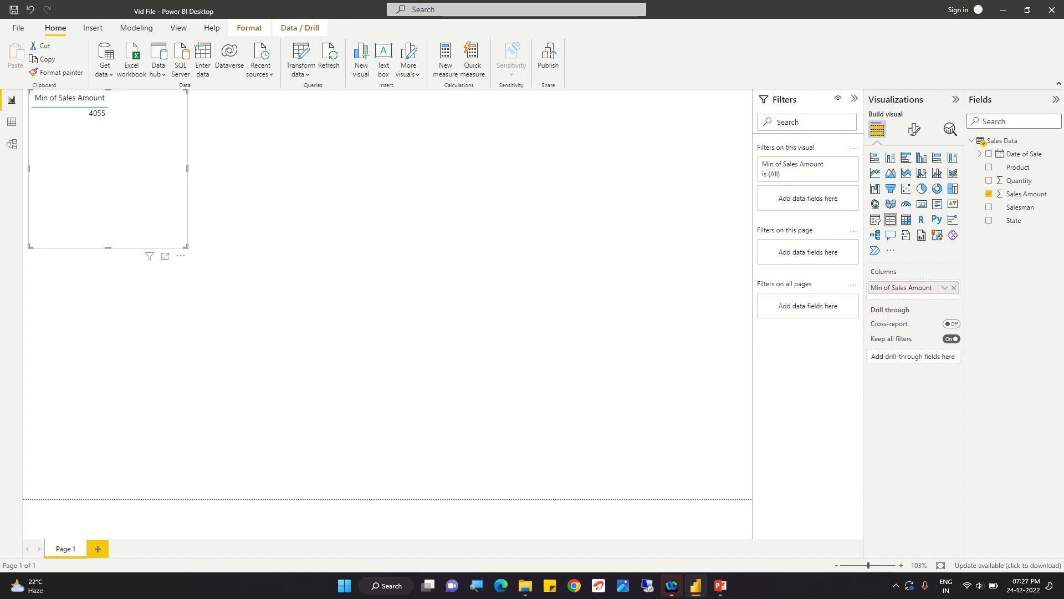
click(945, 287)
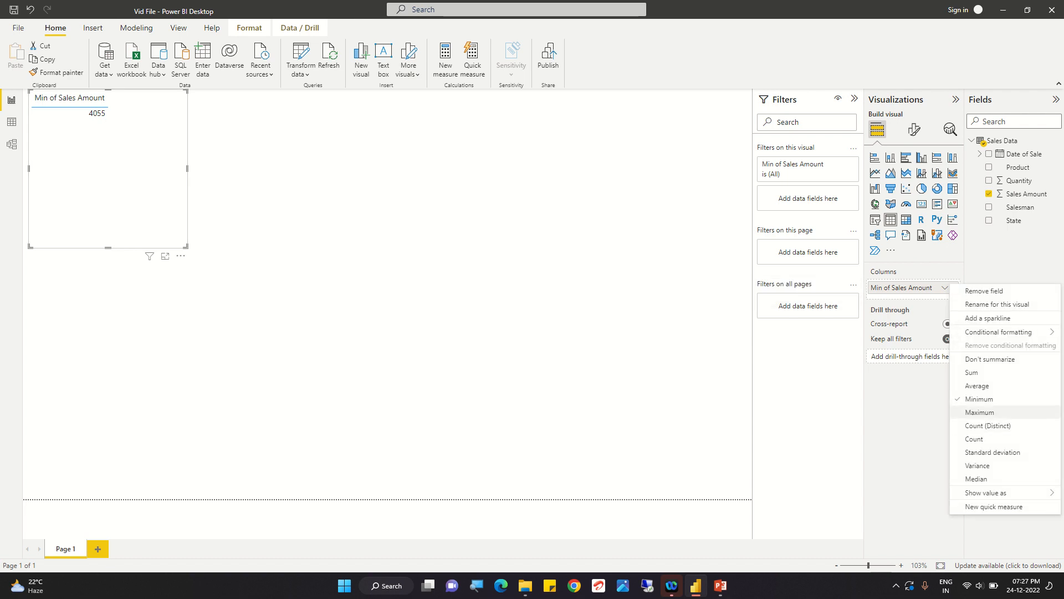
click(980, 412)
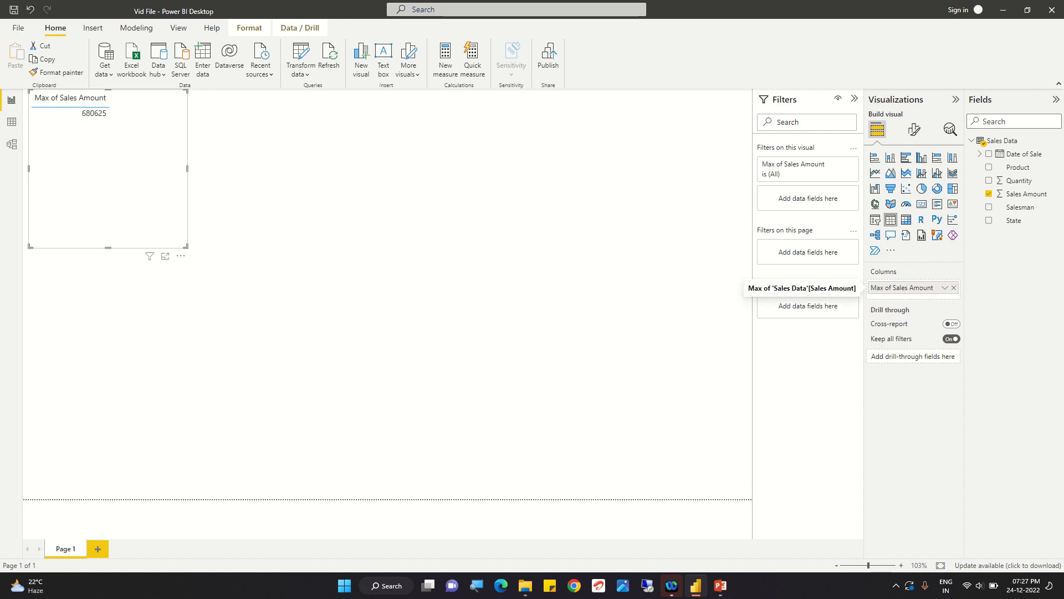
- Check the Show value as options for Sales Amount and convert the table into a stacked column chart
click(945, 288)
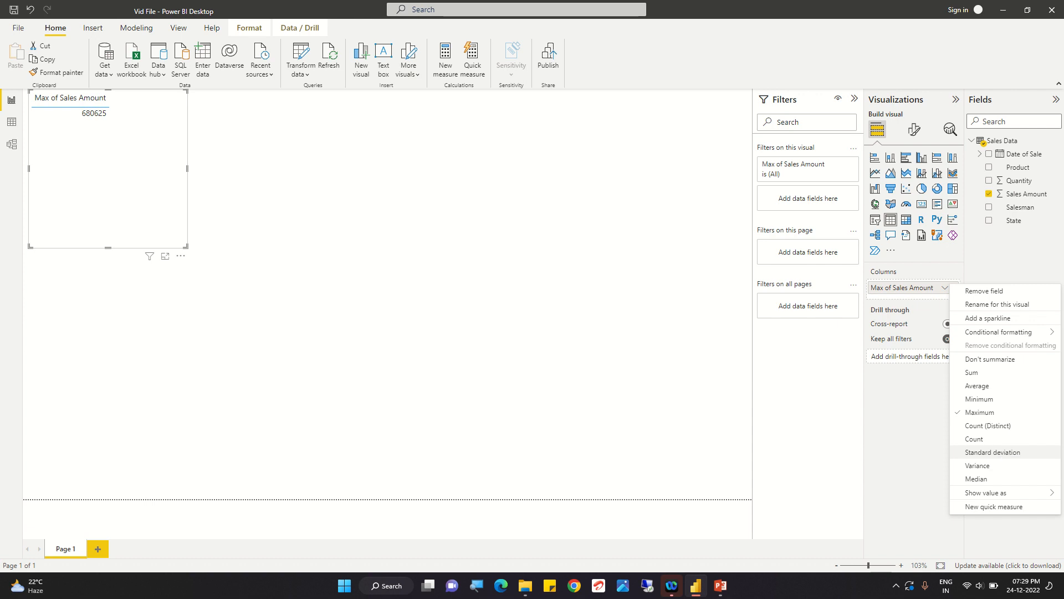
mouse_move(986, 492)
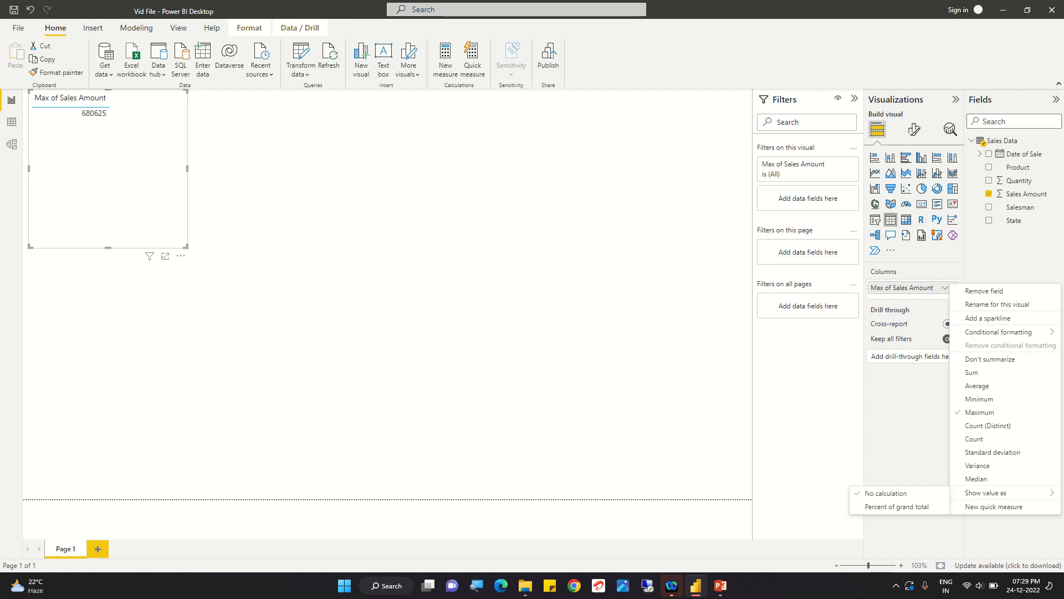
click(890, 157)
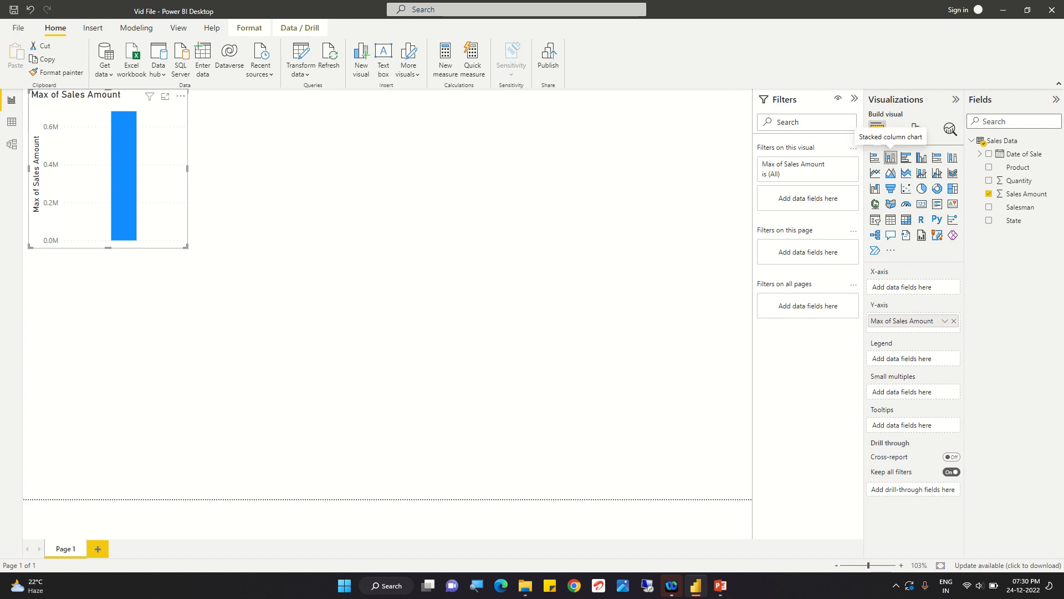
mouse_move(126, 162)
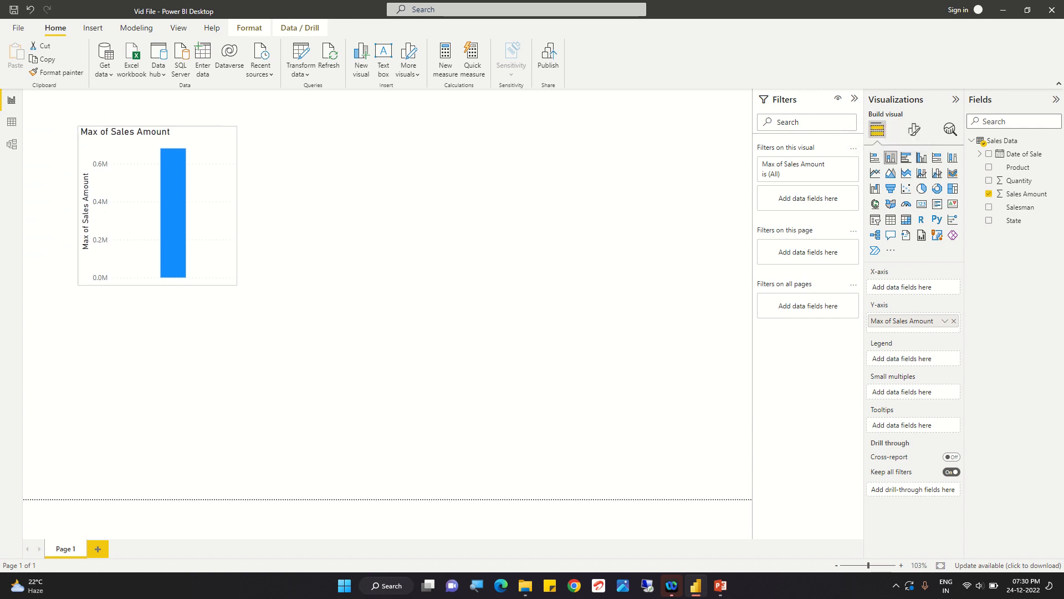
- Move the column chart to the middle of the canvas and enlarge it leftward and upward
drag(108, 94, 442, 192)
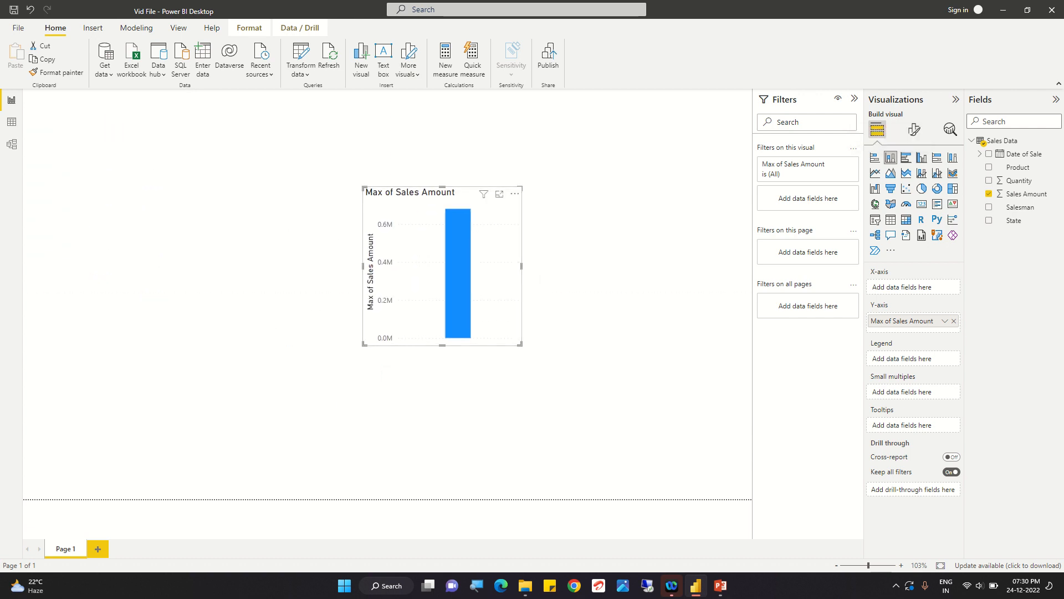
drag(364, 266, 268, 266)
drag(395, 188, 394, 142)
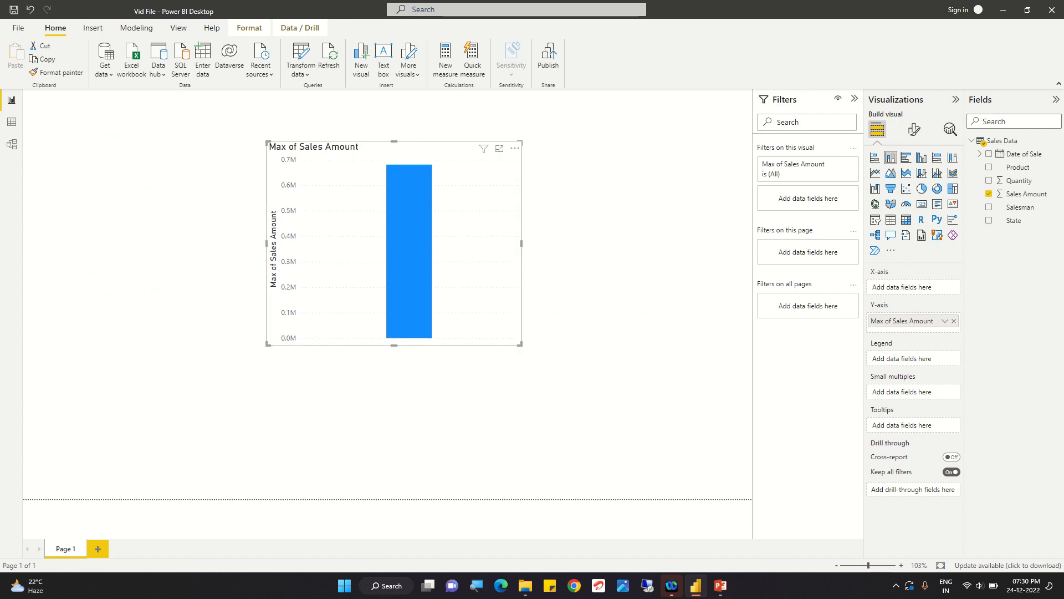
mouse_move(413, 220)
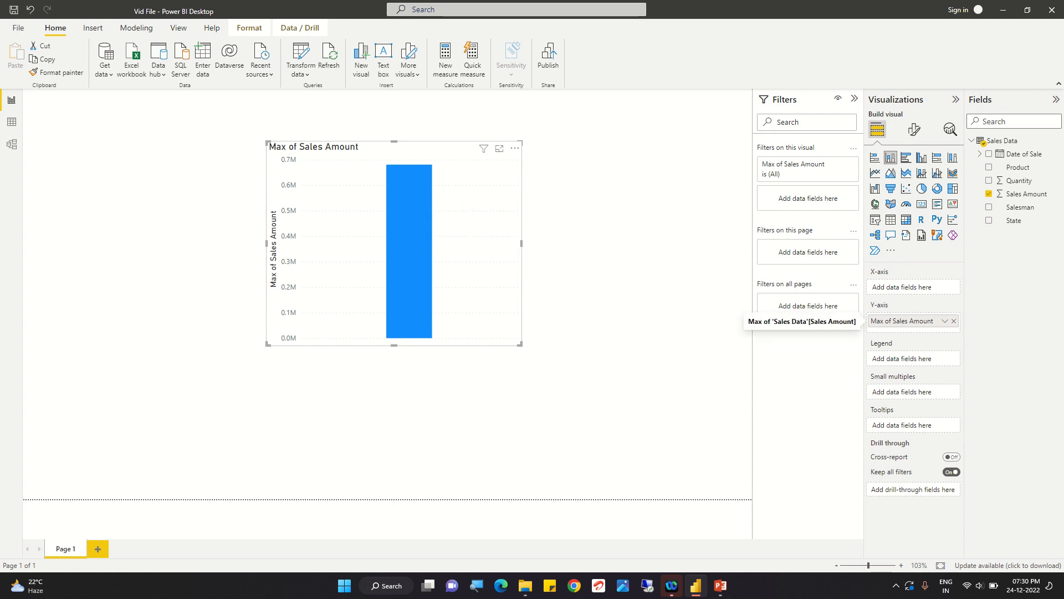
- Change the aggregation of Sales Amount on the chart's Y-axis to Sum
click(945, 320)
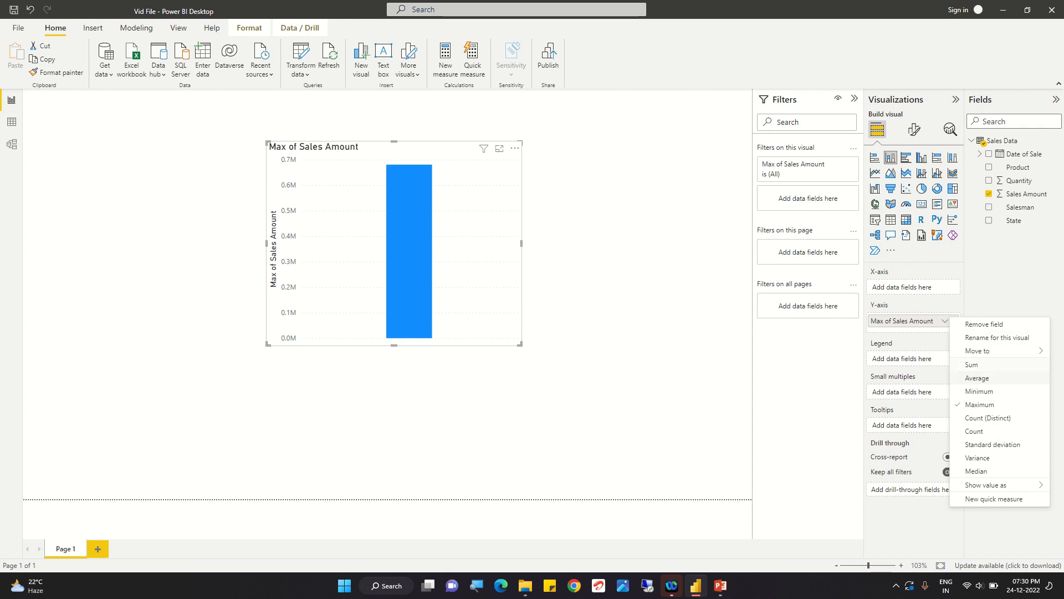
click(972, 365)
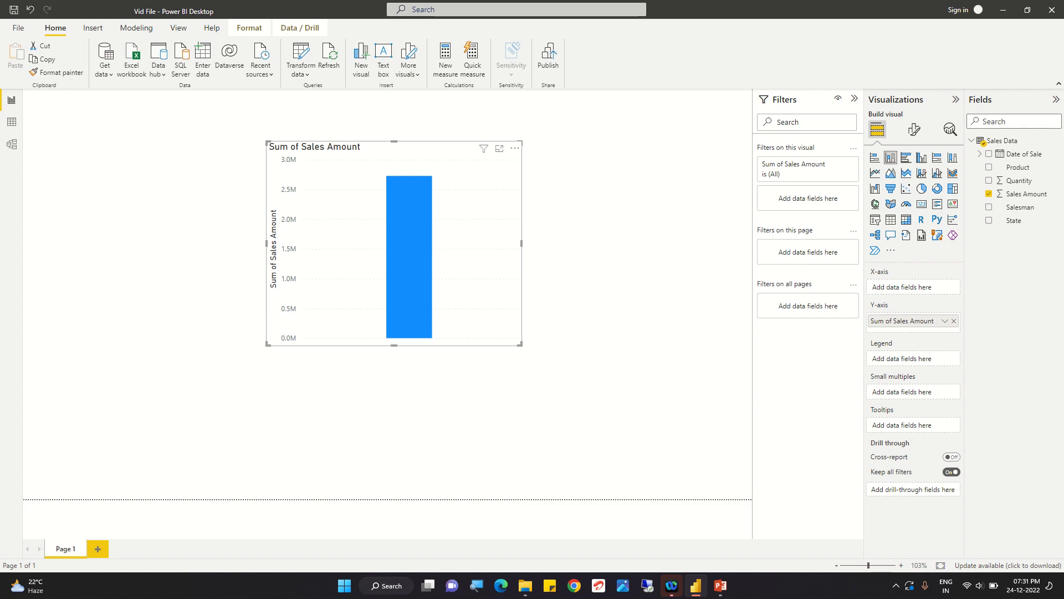
mouse_move(410, 269)
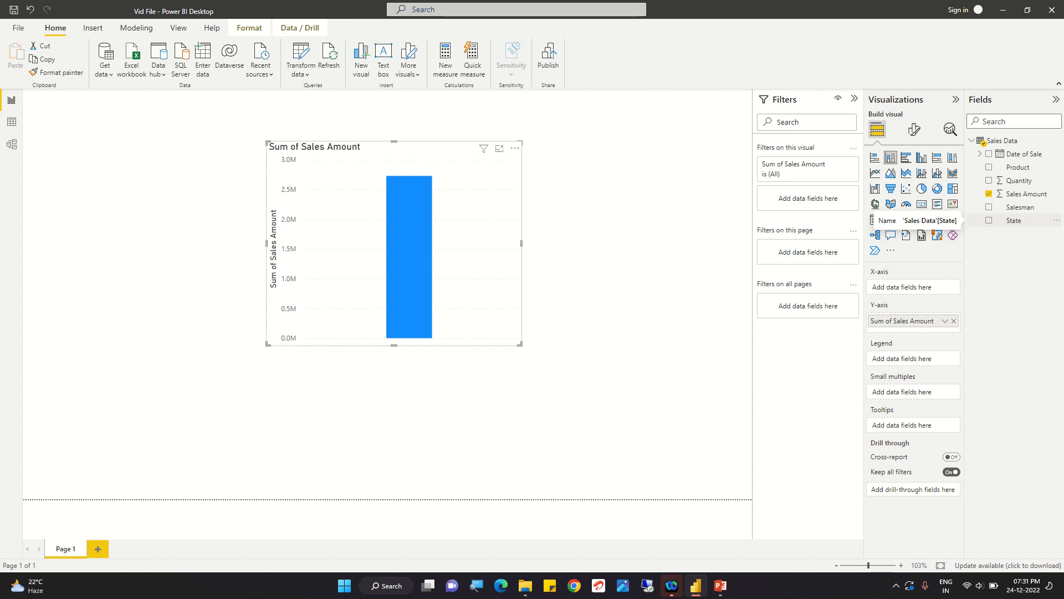
- Place the State field on the chart's X-axis, remove it once, and add it back to the X-axis
drag(1014, 220, 887, 288)
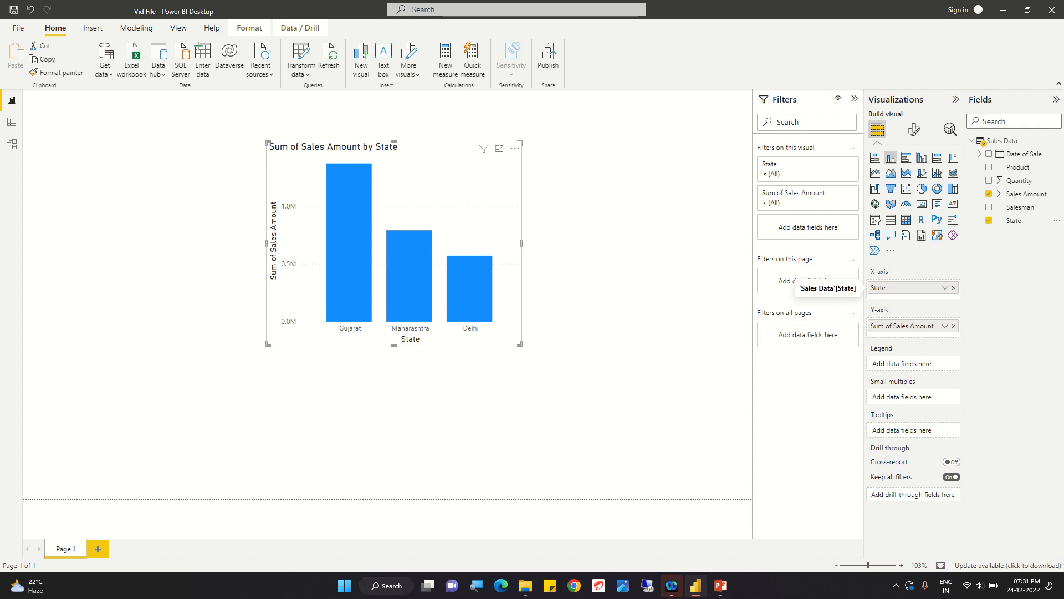
click(953, 287)
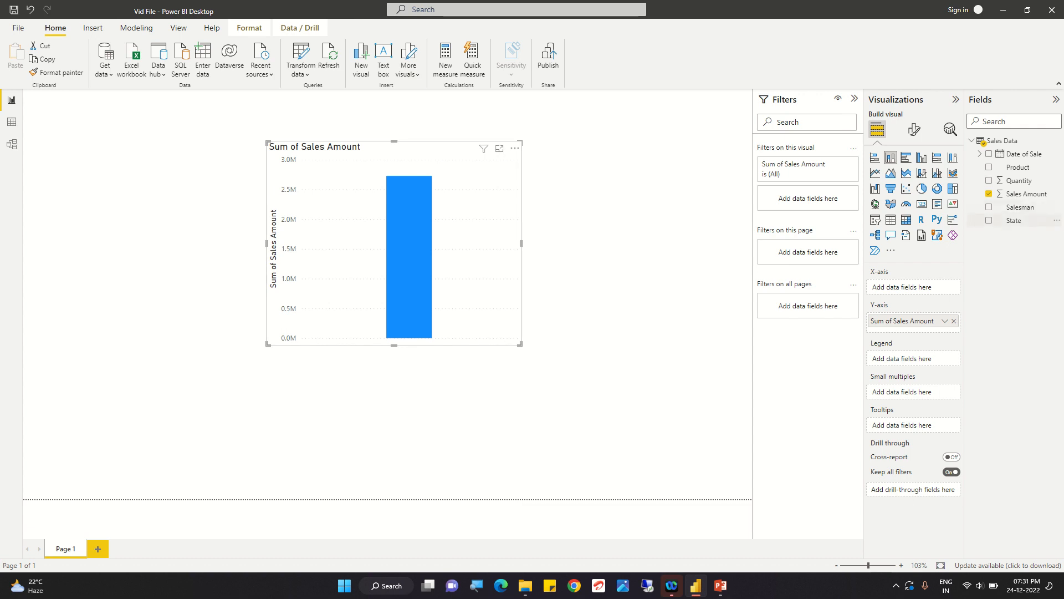
drag(1014, 220, 918, 287)
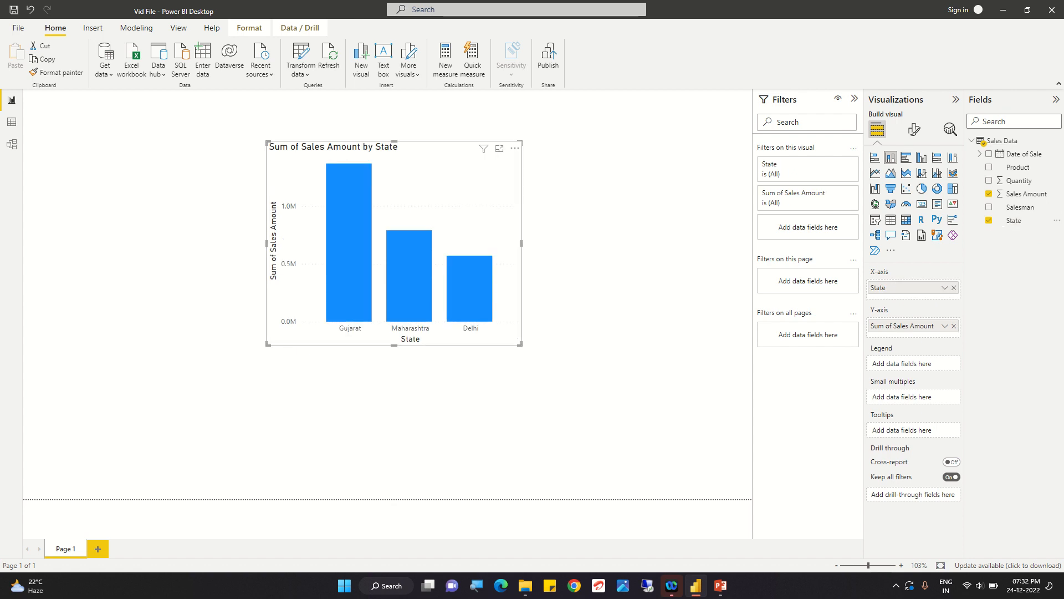
- Examine the tooltips of the Gujarat, Maharashtra and Delhi columns for their sales amounts
mouse_move(350, 198)
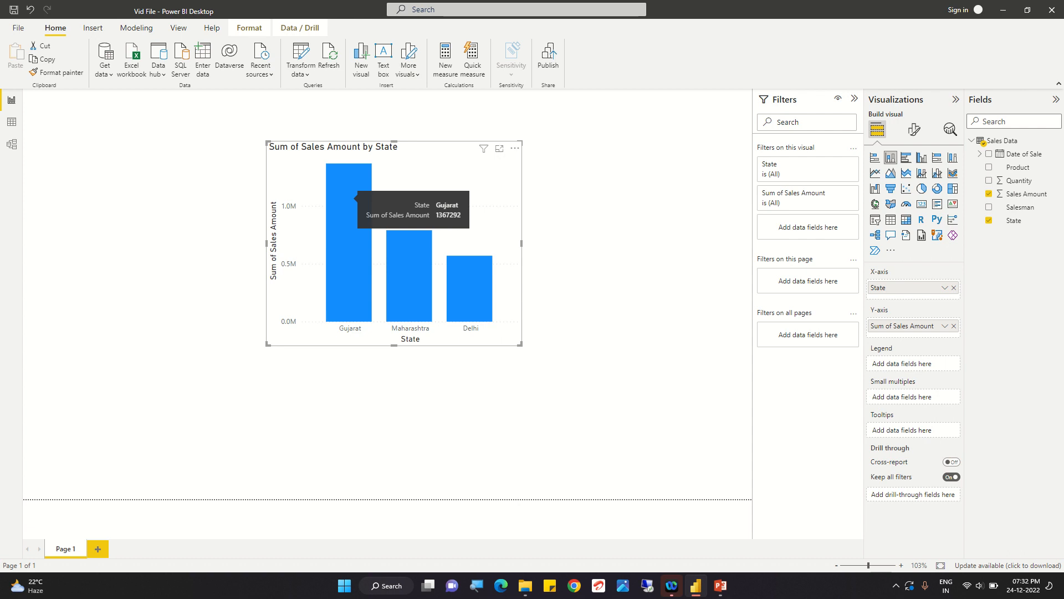
click(351, 198)
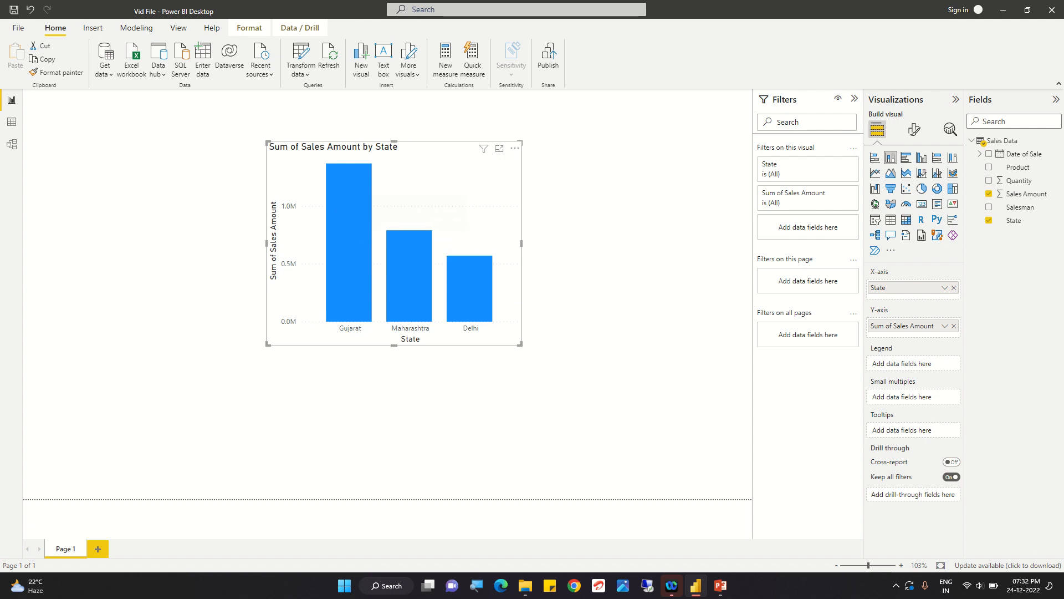
mouse_move(351, 201)
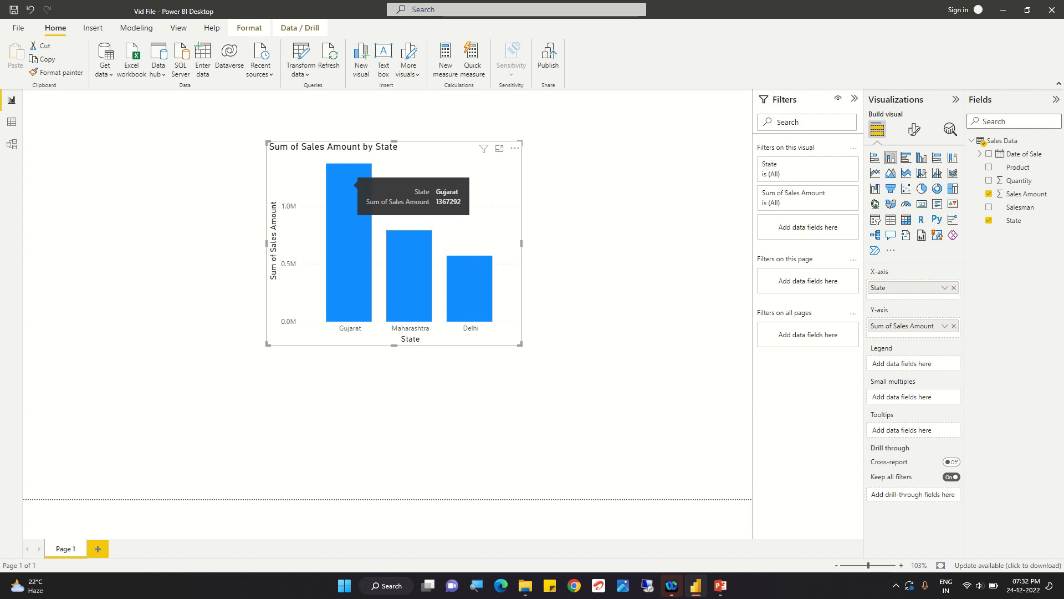
mouse_move(413, 270)
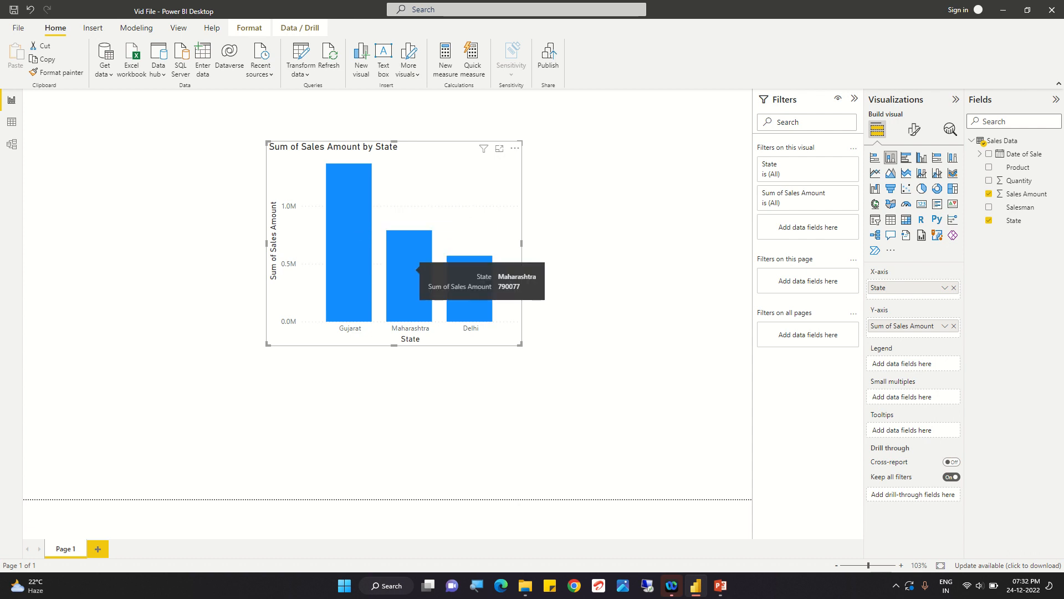
mouse_move(449, 294)
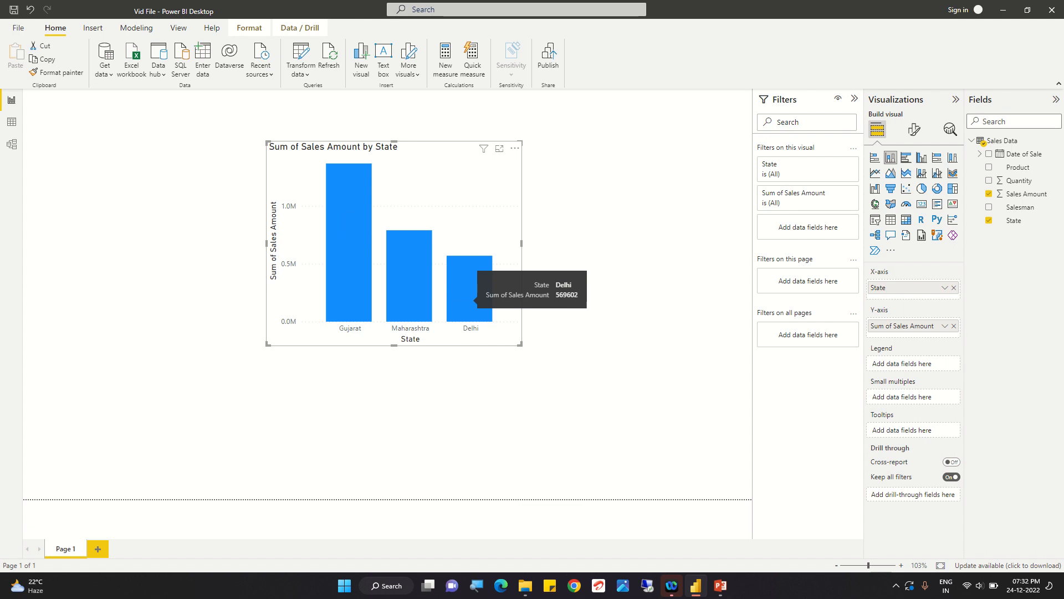
mouse_move(343, 283)
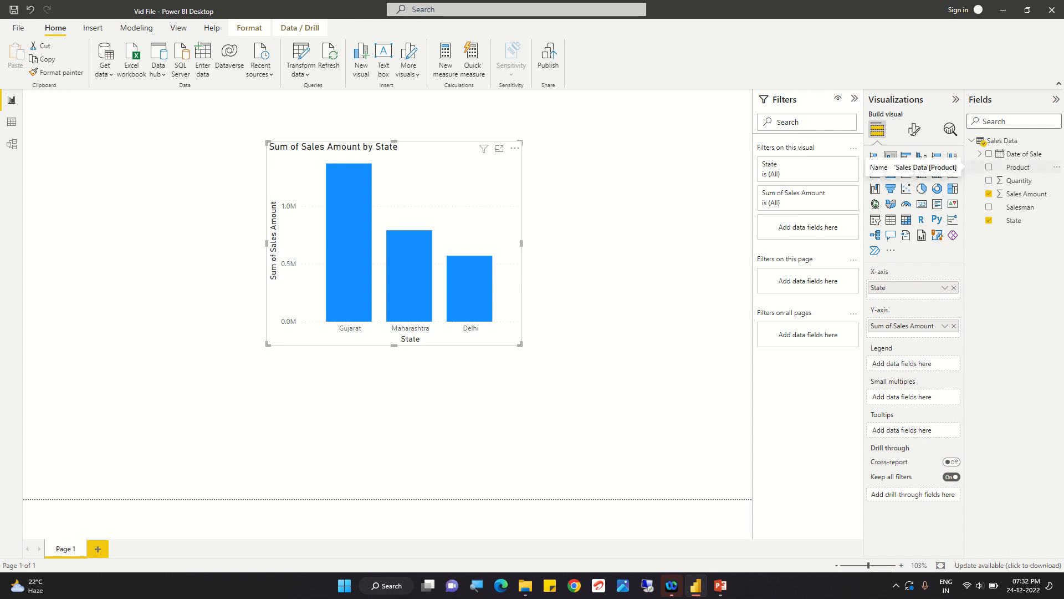
- Add Product as the chart's legend and Quantity as a tooltip field, checking the tooltips on several column segments
drag(1020, 167, 922, 366)
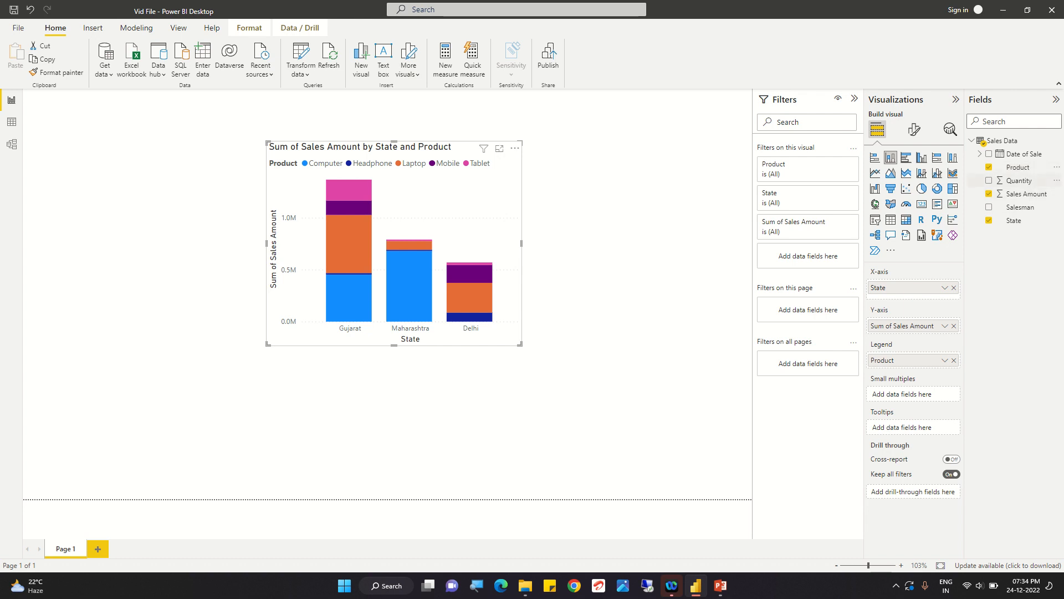
drag(1019, 180, 924, 428)
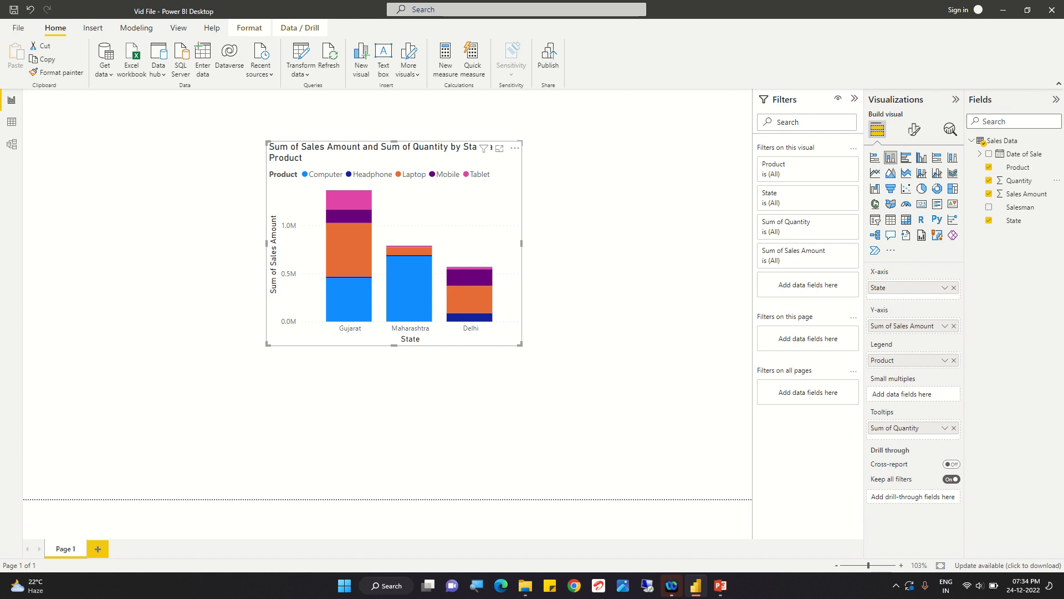
mouse_move(358, 249)
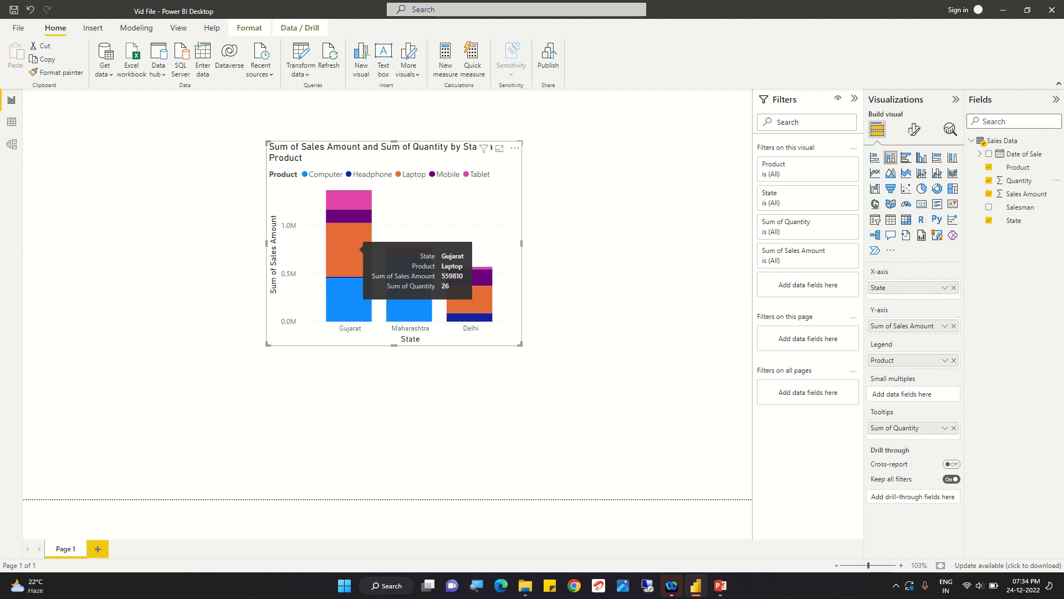
mouse_move(367, 291)
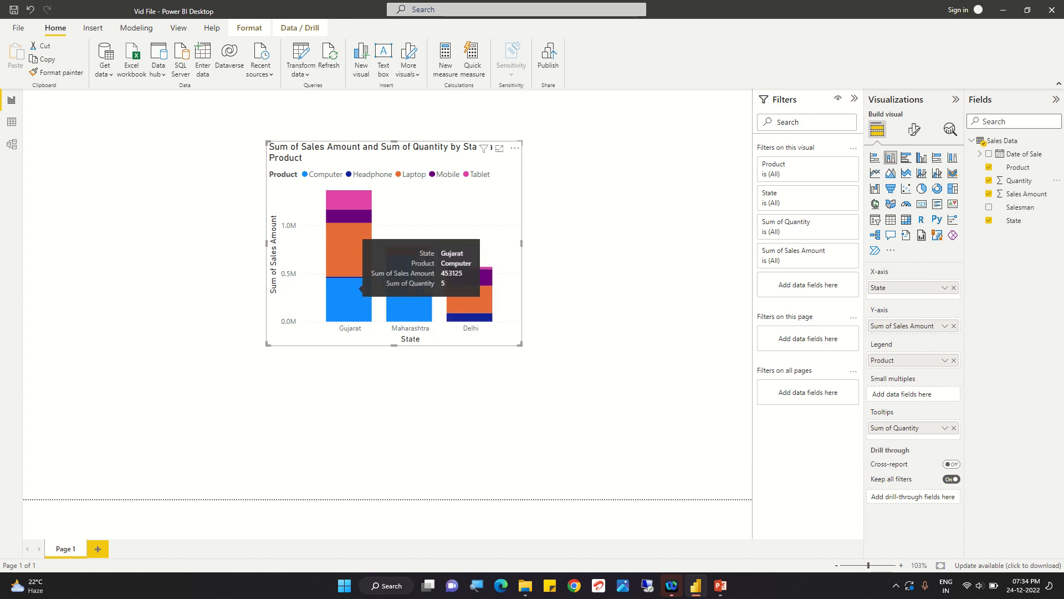
mouse_move(354, 216)
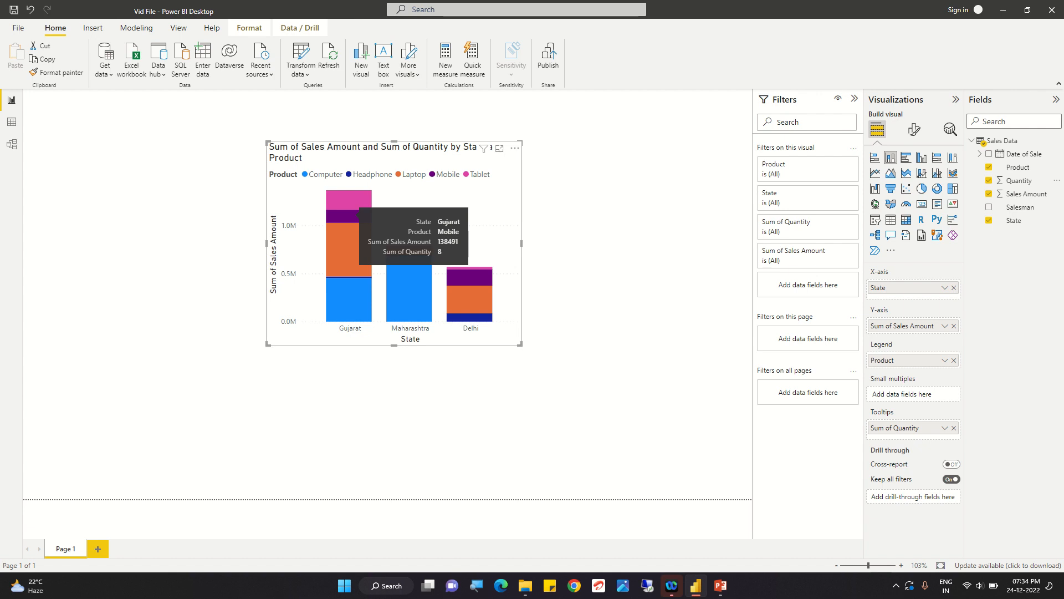
mouse_move(408, 257)
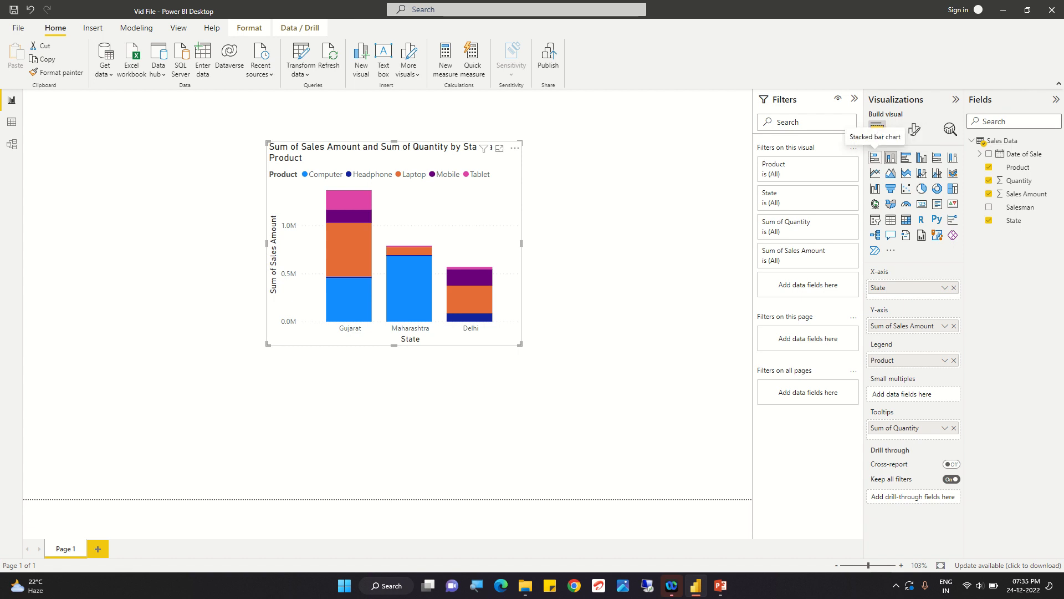
- Convert the stacked column chart into a stacked bar chart, keeping its assigned fields
click(874, 158)
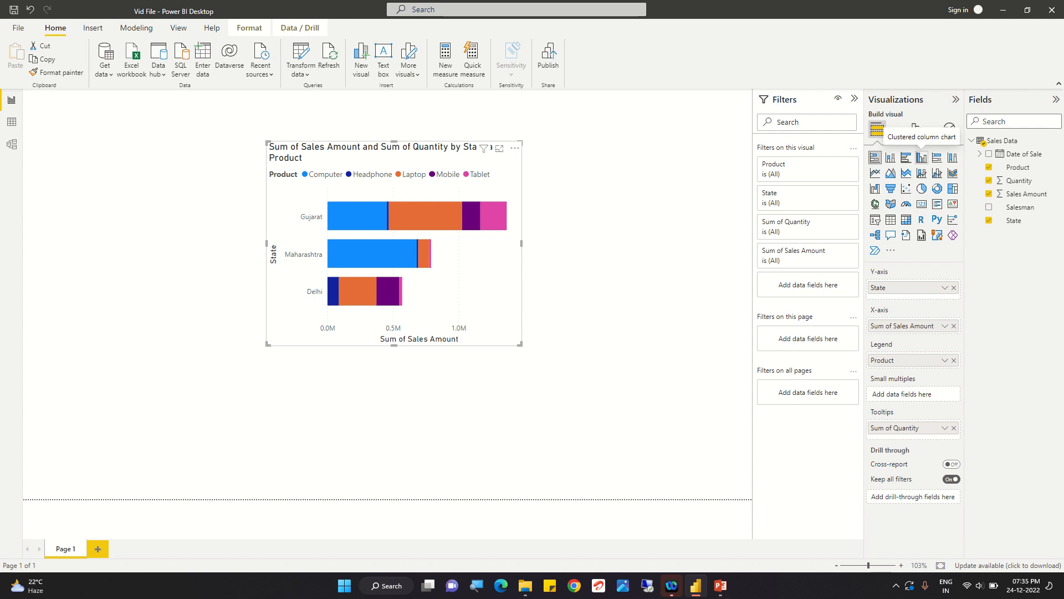
- Try the clustered column, 100% stacked bar and 100% stacked column types on the sales chart in turn
click(922, 157)
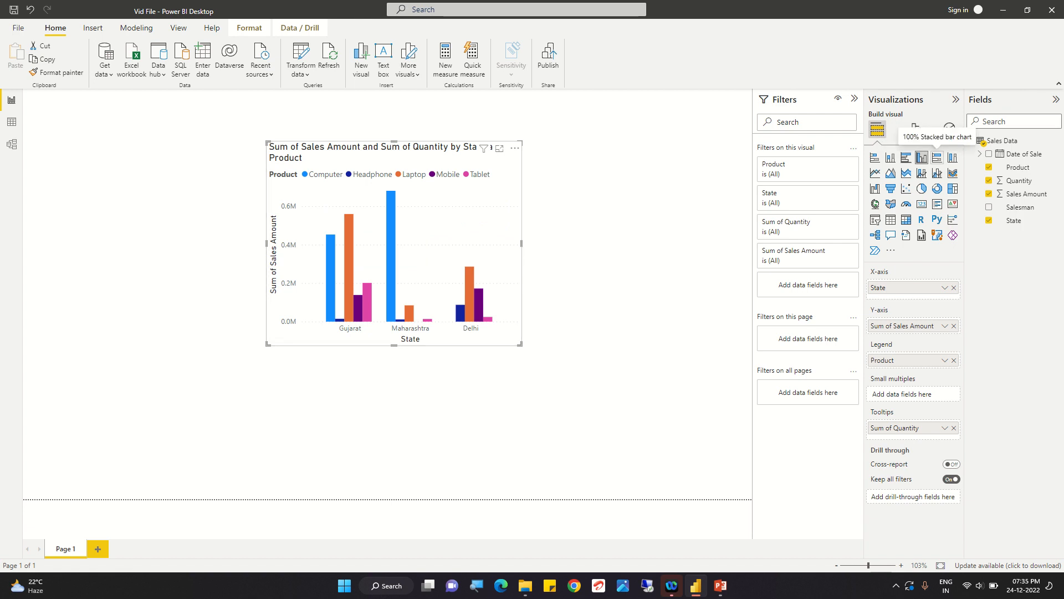
click(937, 157)
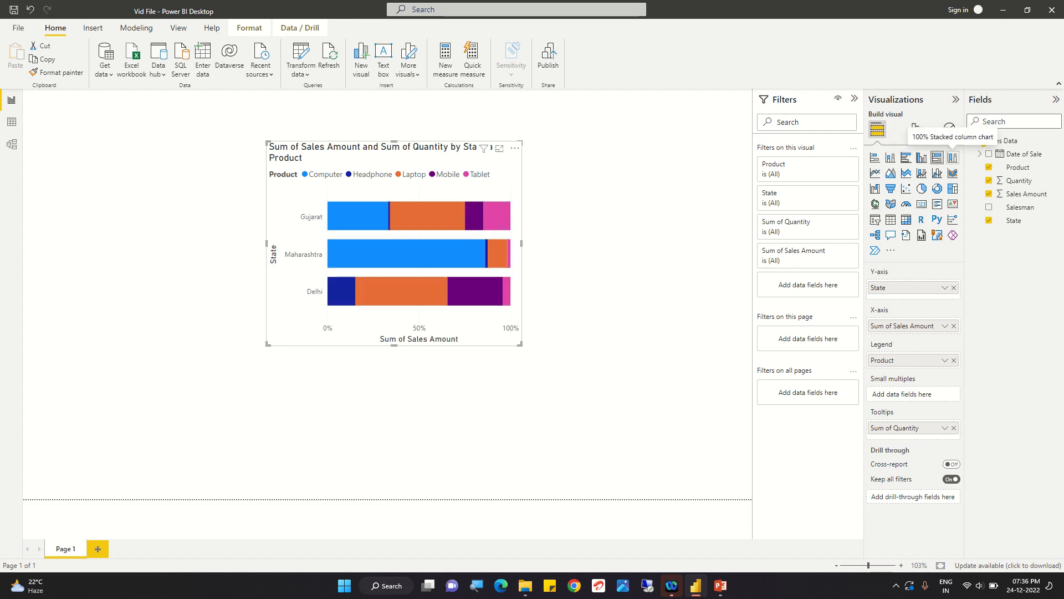
click(952, 158)
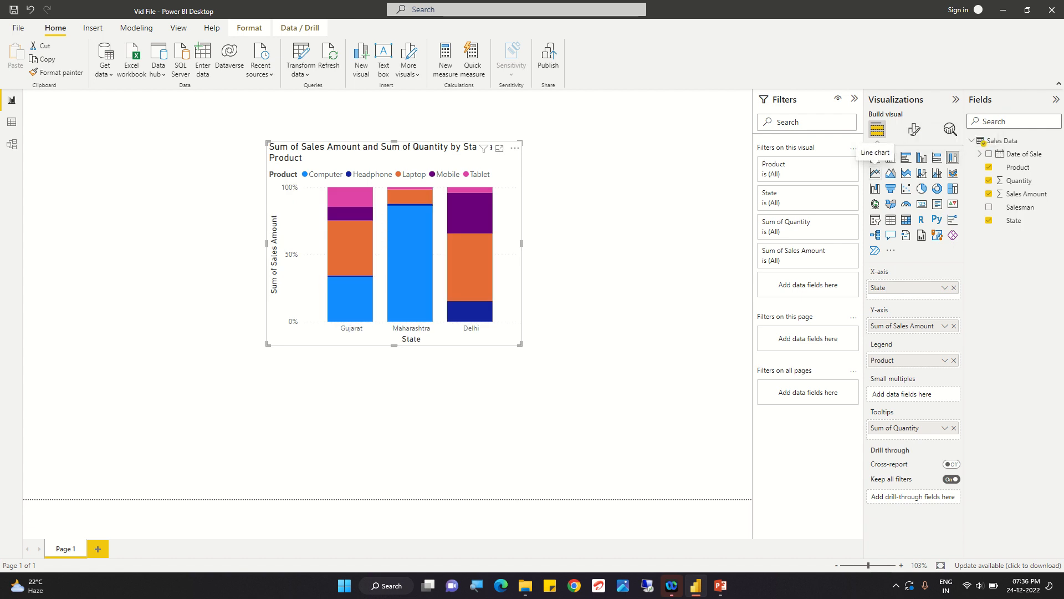
- Convert the sales chart into a line chart, trying the area chart type once before returning to the line chart
click(875, 173)
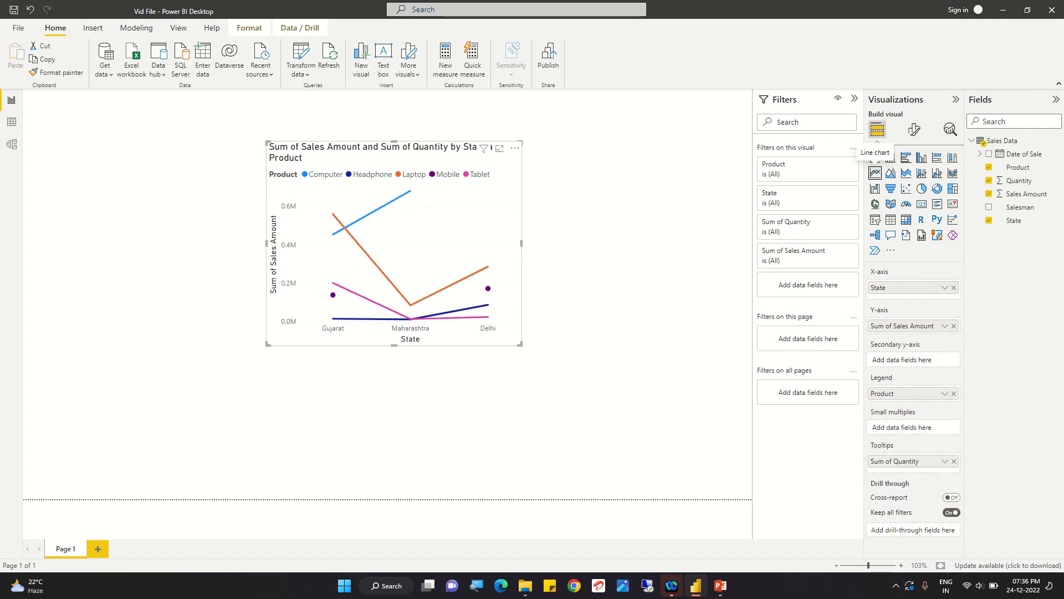
click(891, 173)
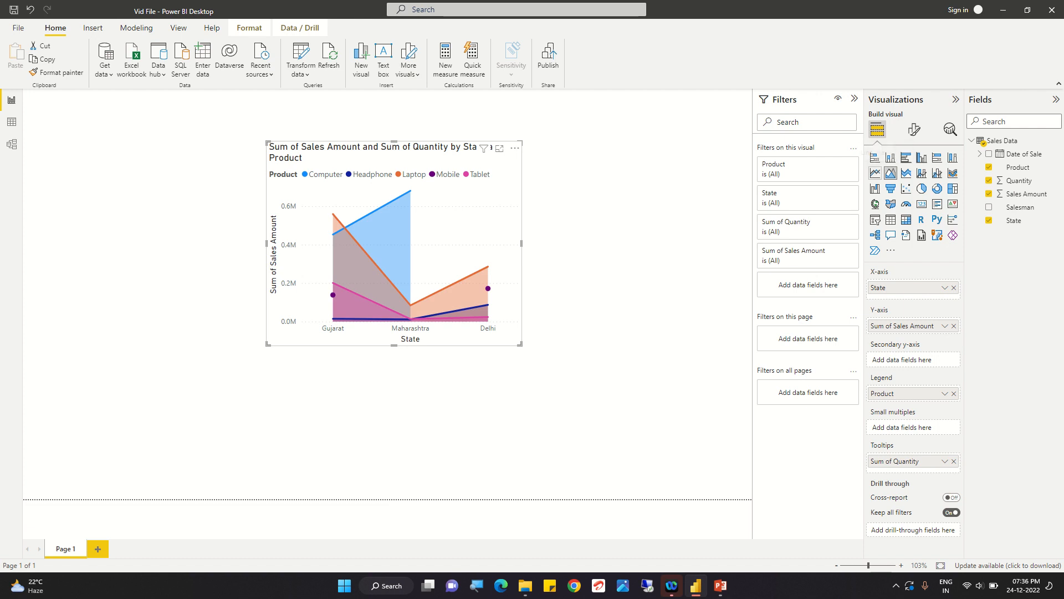
click(875, 173)
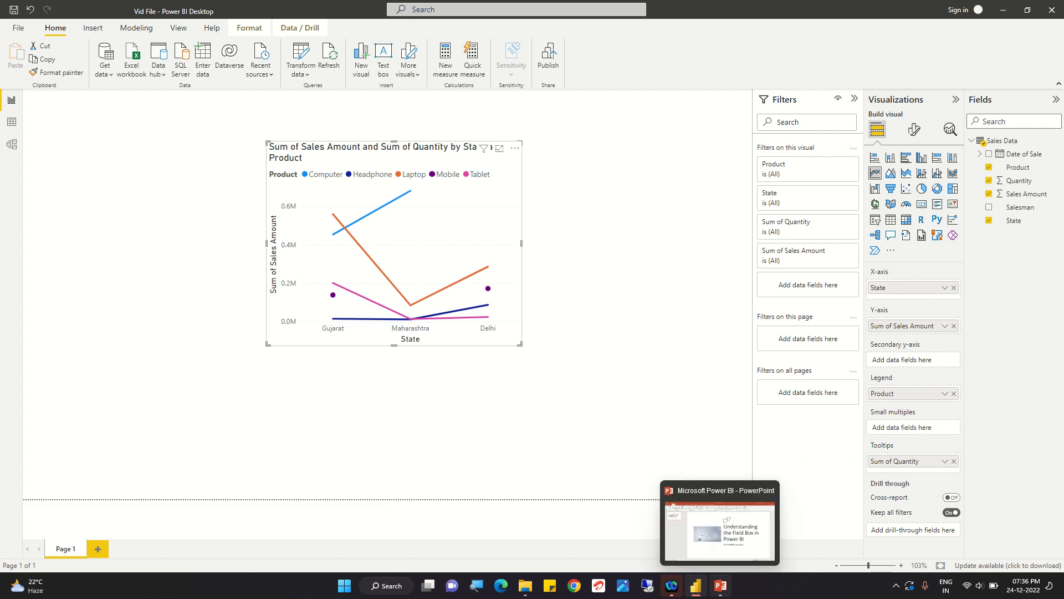
- Switch to the PowerPoint presentation with the title slide on understanding the Field Box in Power BI
click(720, 585)
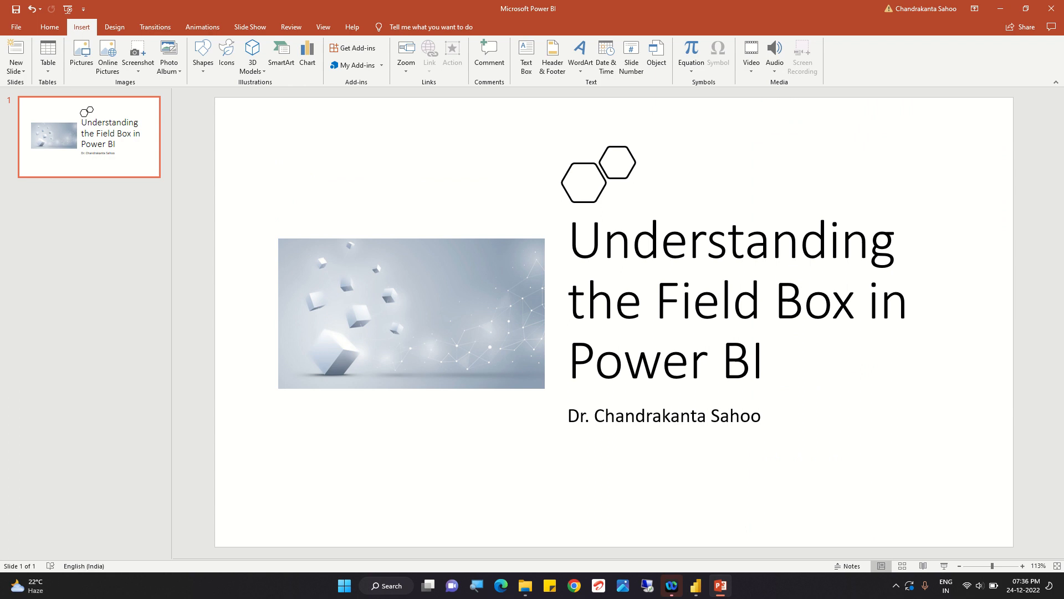